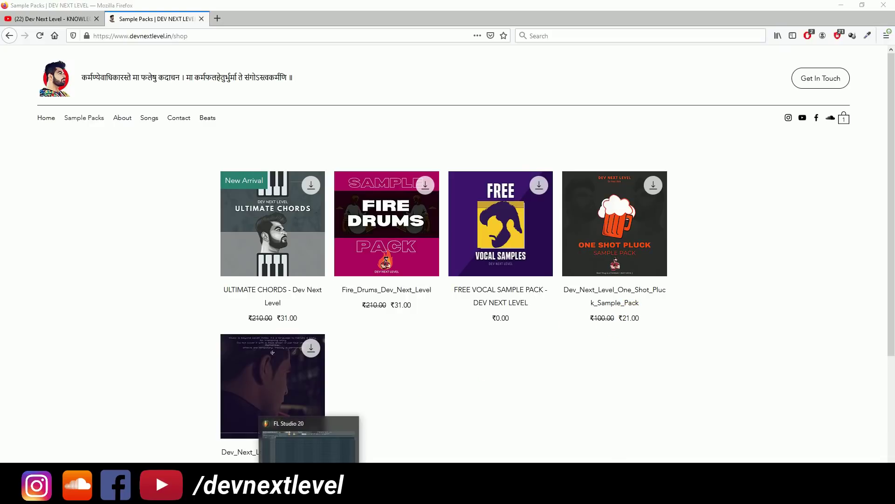
{"action": "left_click", "coordinate": [310, 436]}
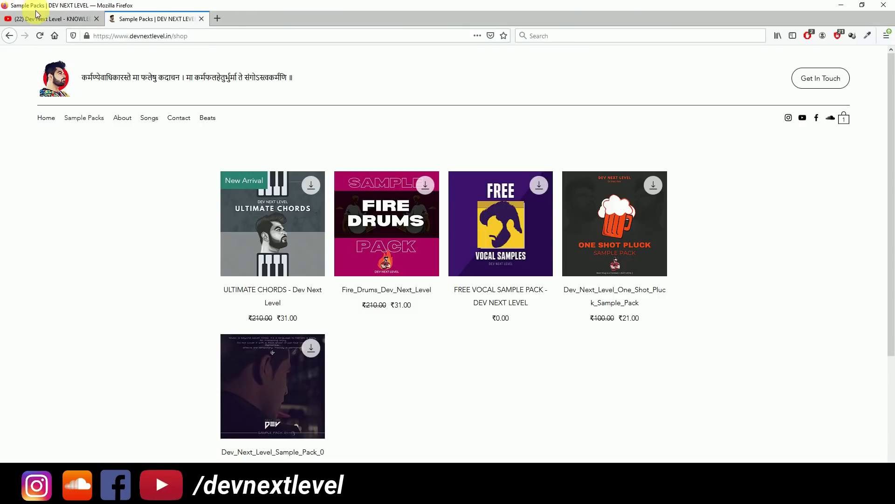
{"action": "left_click", "coordinate": [36, 14]}
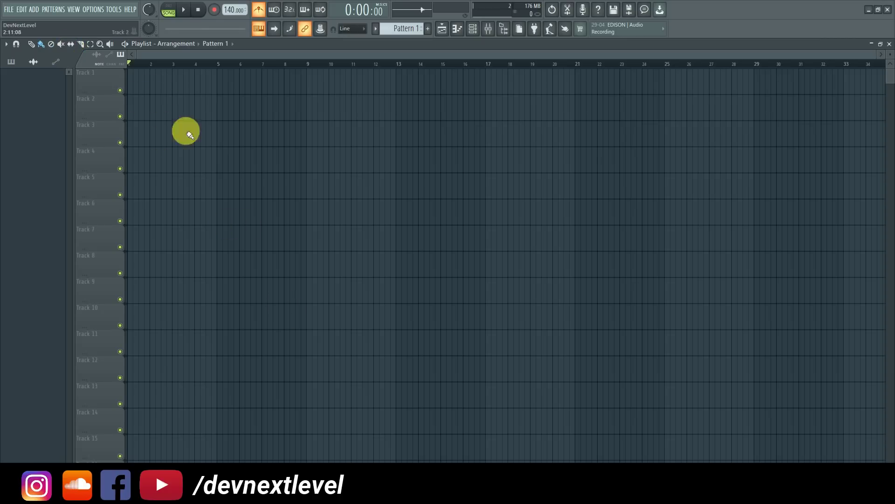
Place Dev_Next_Level_G_Maj_112_BPM.wav from the Major Chords folder at the start of Track 1 and play it back.
{"action": "scroll", "coordinate": [136, 61], "scroll_direction": "up", "scroll_amount": 6}
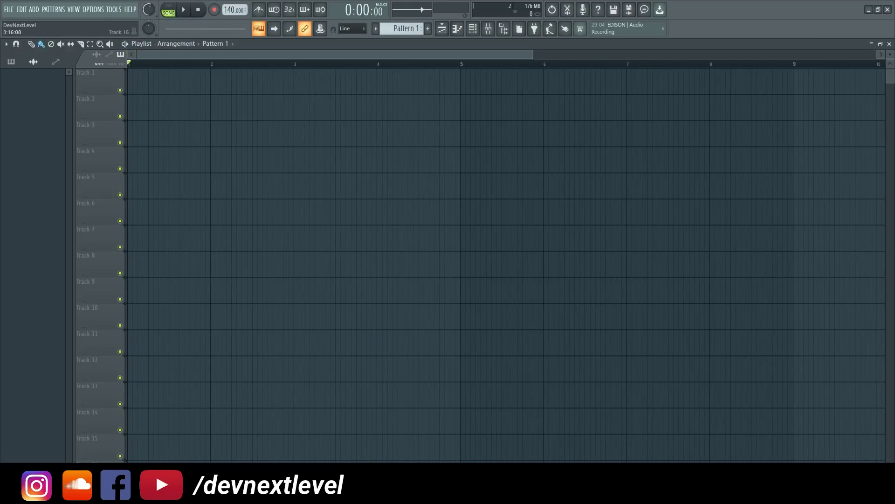
{"action": "left_click", "coordinate": [382, 494]}
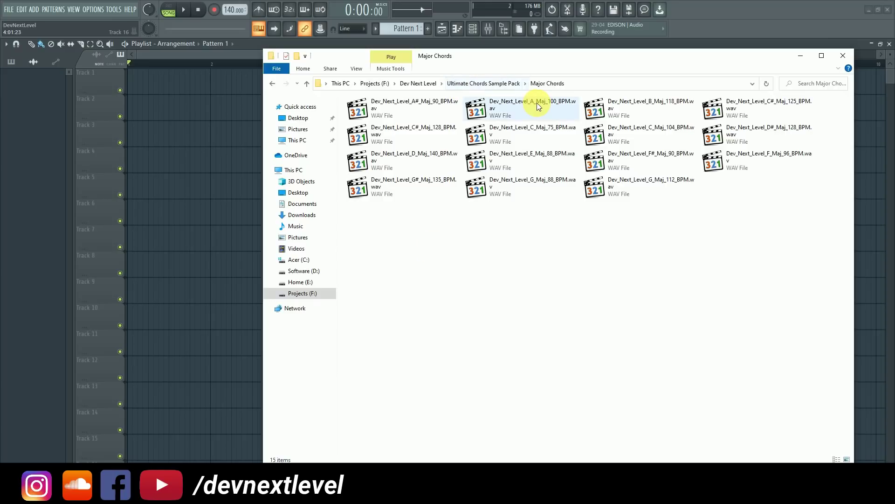
{"action": "left_click_drag", "start_coordinate": [636, 202], "coordinate": [132, 54]}
{"action": "scroll", "coordinate": [172, 68], "scroll_direction": "down", "scroll_amount": 3}
{"action": "key", "text": "space"}
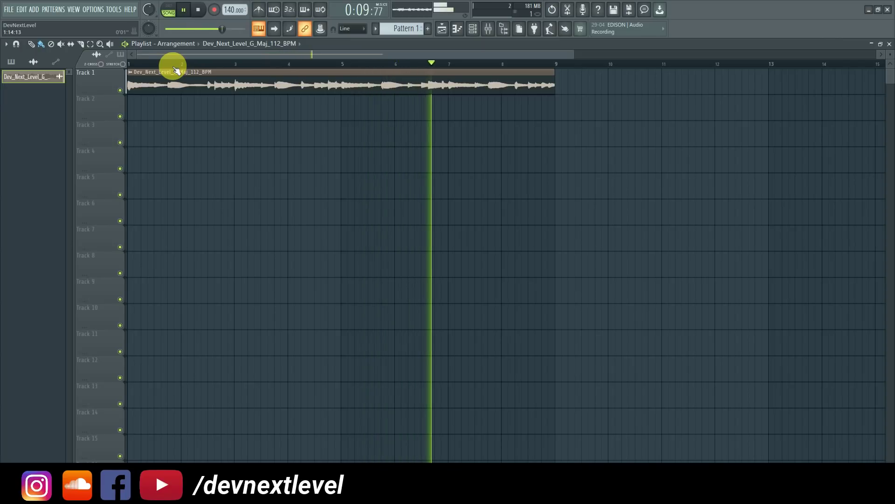
{"action": "key", "text": "space"}
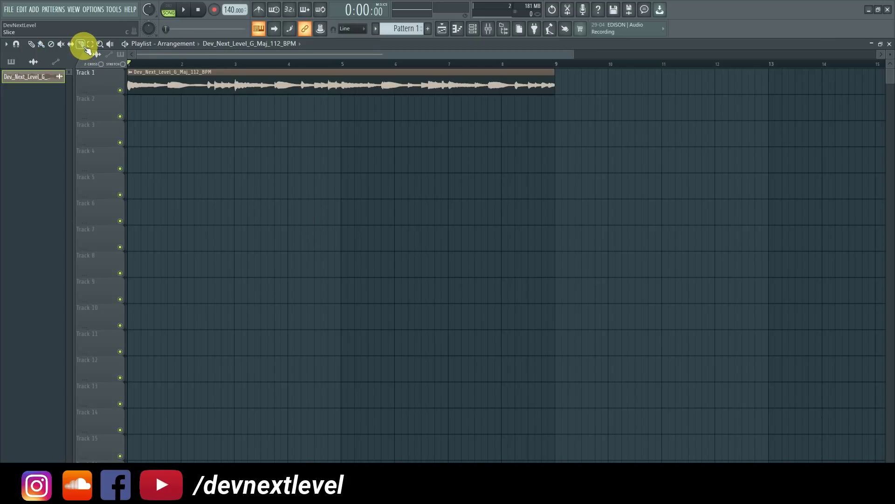
Slice the audio clip on Track 1 at bars 3, 4 and 7, and at the last beat of bar 7.
{"action": "left_click", "coordinate": [82, 45]}
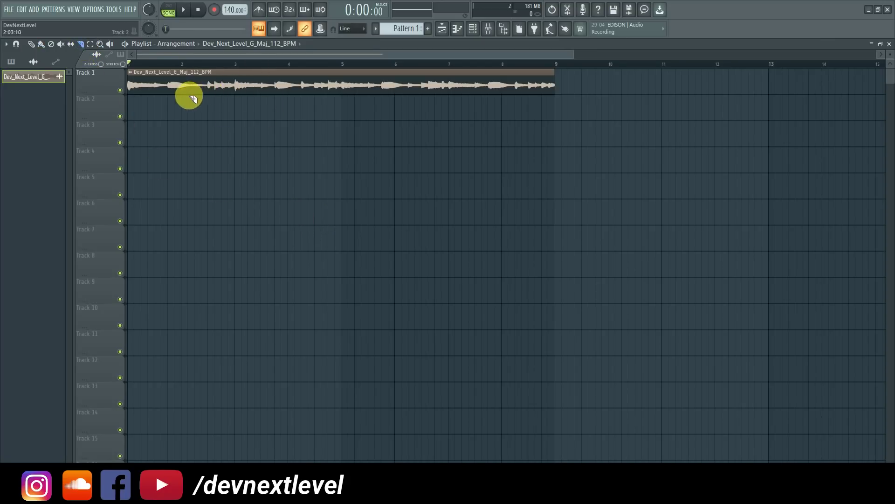
{"action": "left_click", "coordinate": [239, 90]}
{"action": "left_click", "coordinate": [293, 90]}
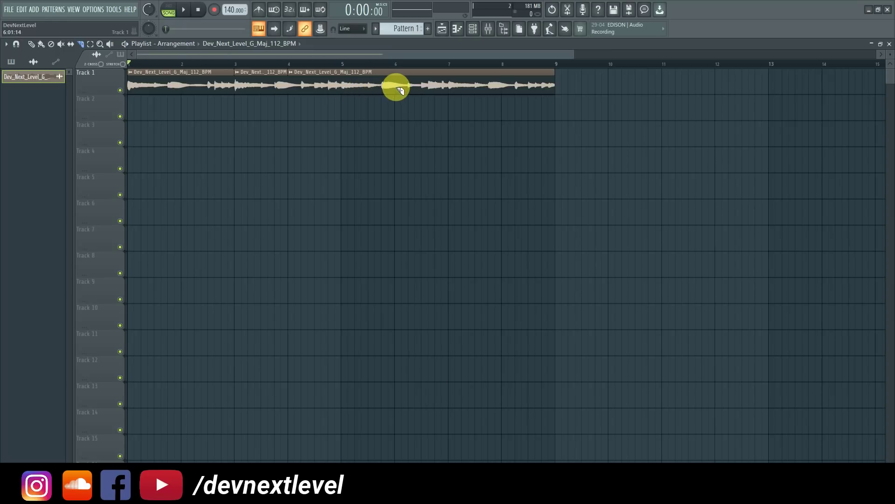
{"action": "left_click", "coordinate": [451, 90]}
{"action": "left_click", "coordinate": [490, 89]}
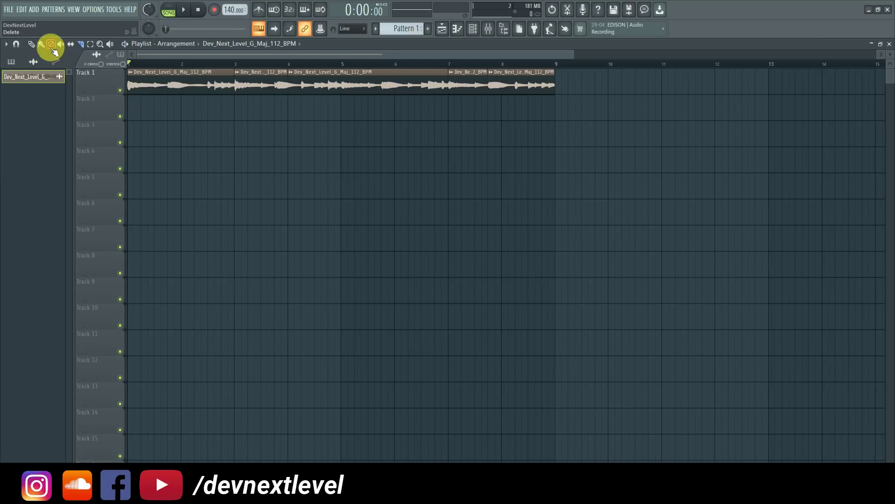
Move the slice between bars 3 and 4 down to Track 3 and slip its audio earlier within the clip.
{"action": "left_click", "coordinate": [71, 45]}
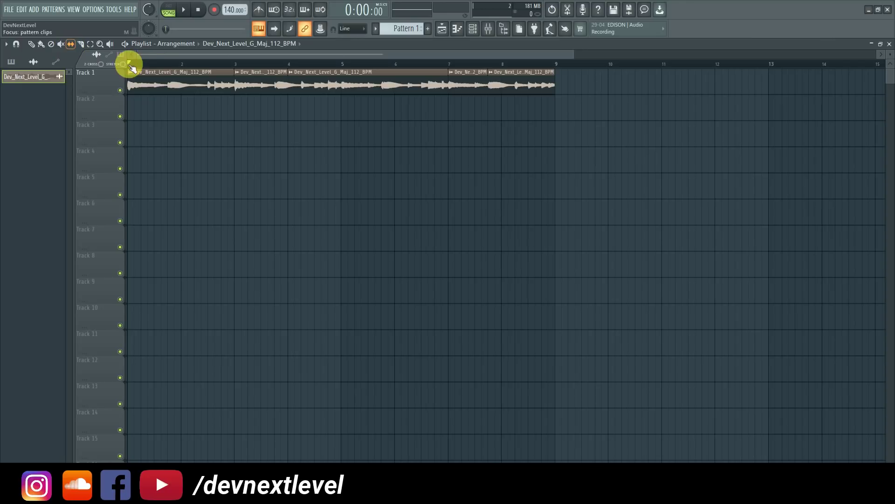
{"action": "left_click_drag", "start_coordinate": [259, 86], "coordinate": [264, 141]}
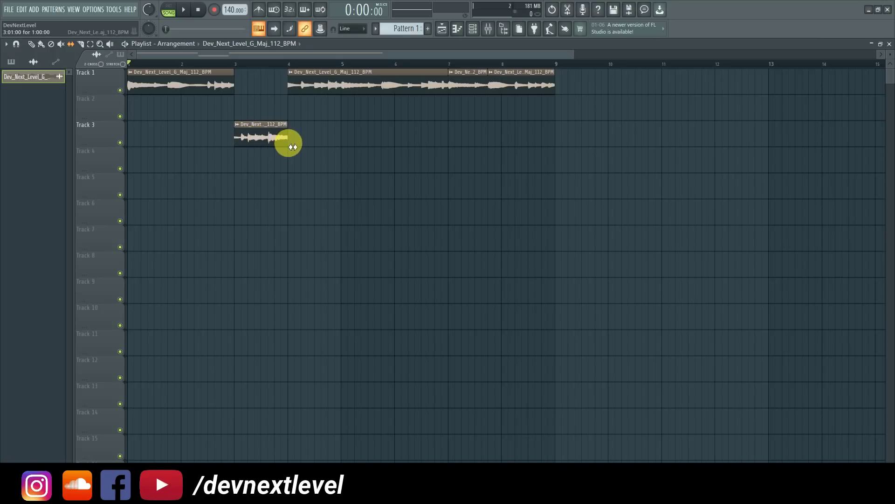
{"action": "left_click_drag", "start_coordinate": [348, 148], "coordinate": [290, 148]}
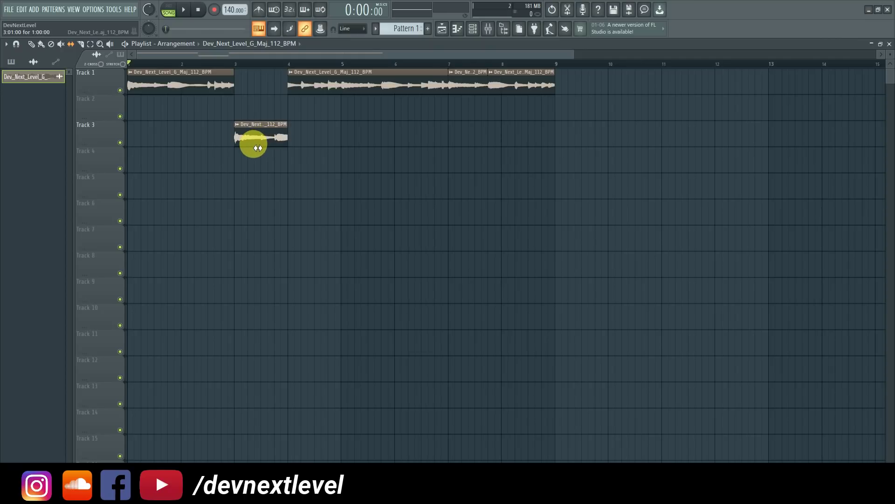
Audition the arrangement and slip the audio inside the bar 3 slice on Track 3 to different parts of the sample.
{"action": "key", "text": "space"}
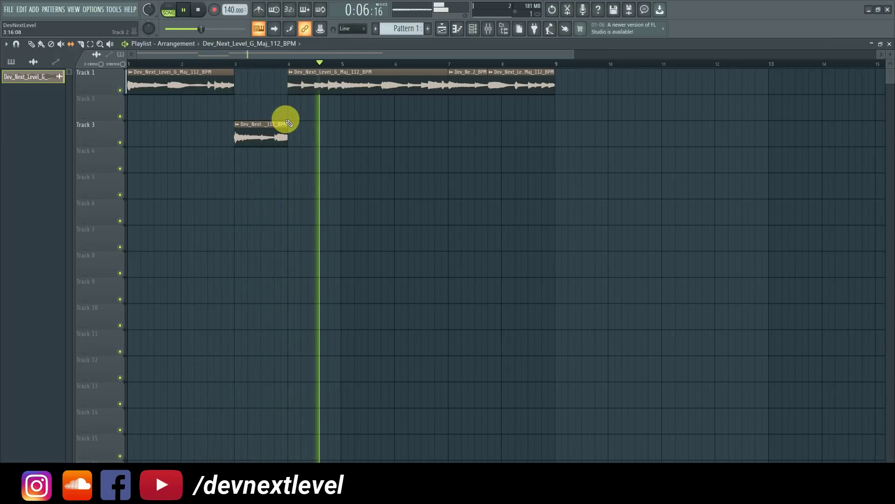
{"action": "key", "text": "space"}
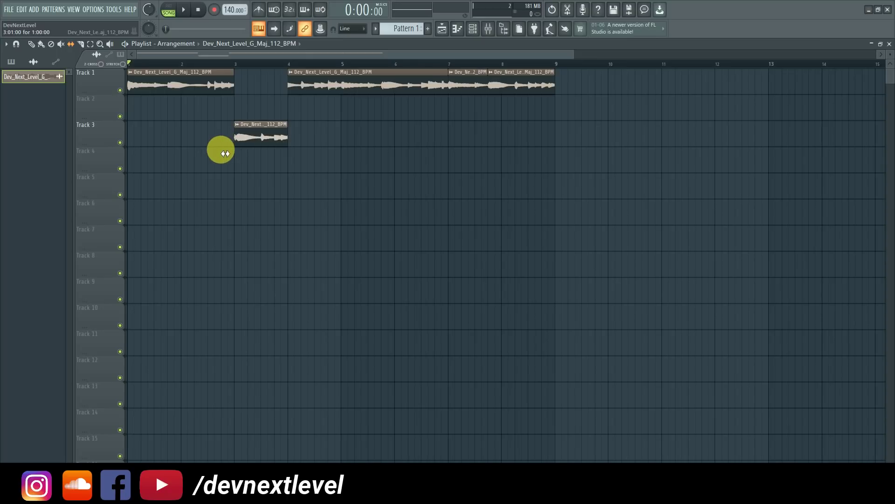
{"action": "key", "text": "space"}
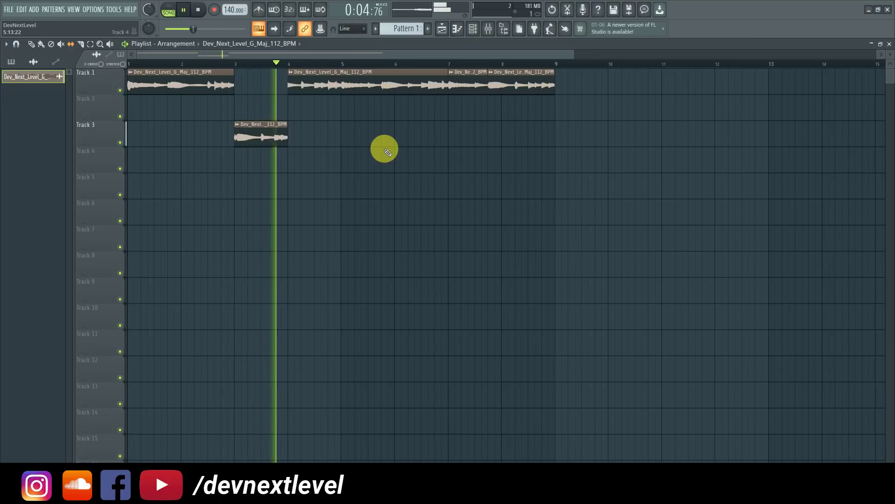
{"action": "key", "text": "space"}
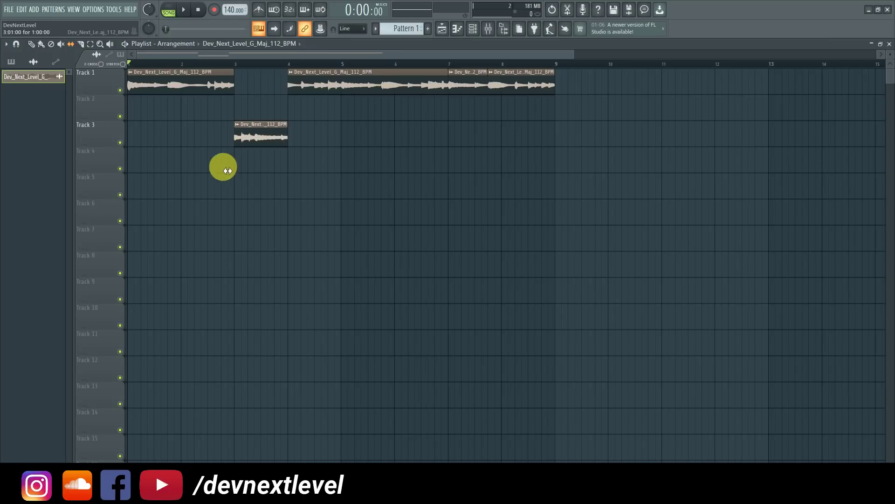
{"action": "left_click_drag", "start_coordinate": [209, 179], "coordinate": [170, 181]}
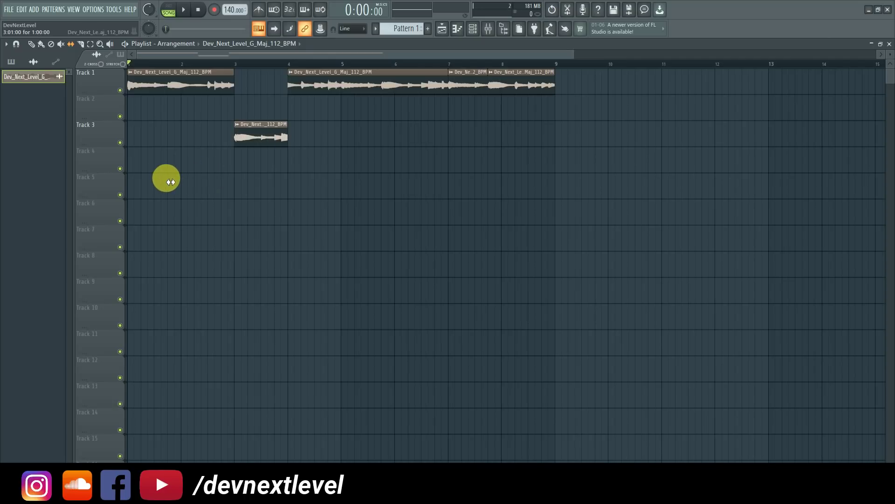
Move the short slice at bar 7 down to Track 3 with its audio slipped, and play the arrangement.
{"action": "left_click_drag", "start_coordinate": [466, 81], "coordinate": [466, 134]}
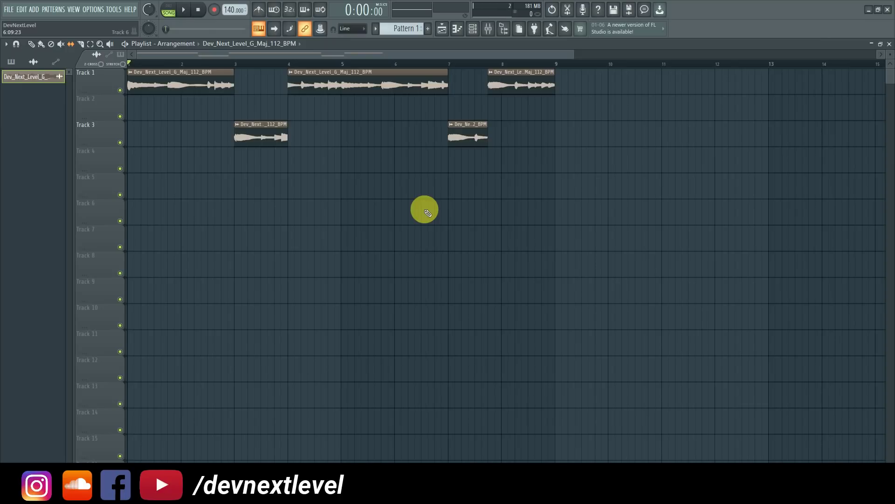
{"action": "key", "text": "space"}
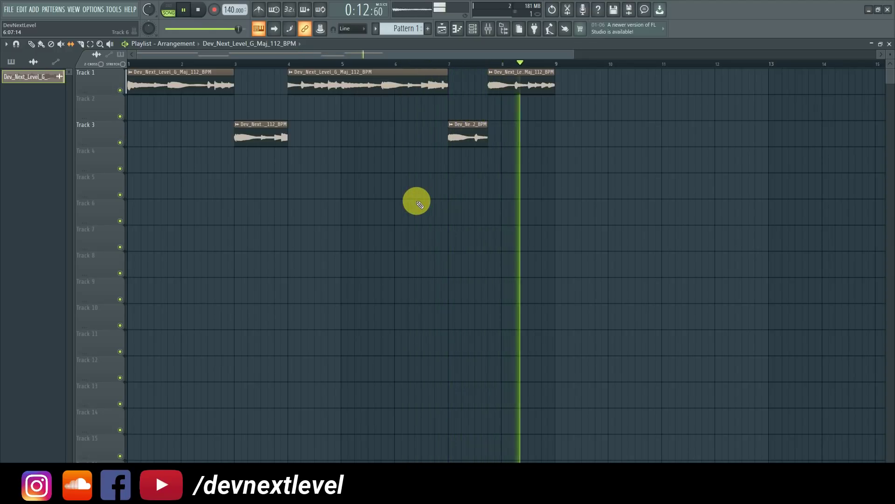
{"action": "key", "text": "space"}
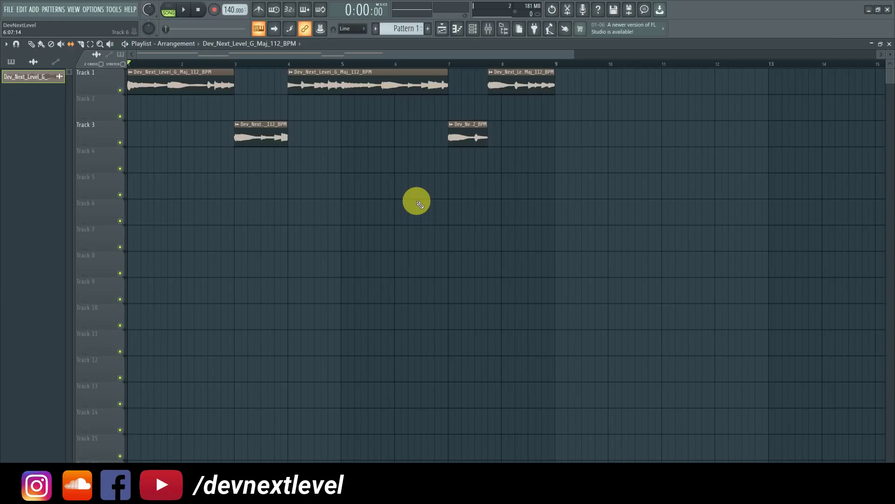
Slip the audio inside the three remaining Track 1 clips, the last one later and the other two earlier, and play the arrangement.
{"action": "left_click_drag", "start_coordinate": [519, 84], "coordinate": [629, 105]}
{"action": "left_click_drag", "start_coordinate": [396, 105], "coordinate": [286, 104]}
{"action": "left_click_drag", "start_coordinate": [166, 90], "coordinate": [106, 96]}
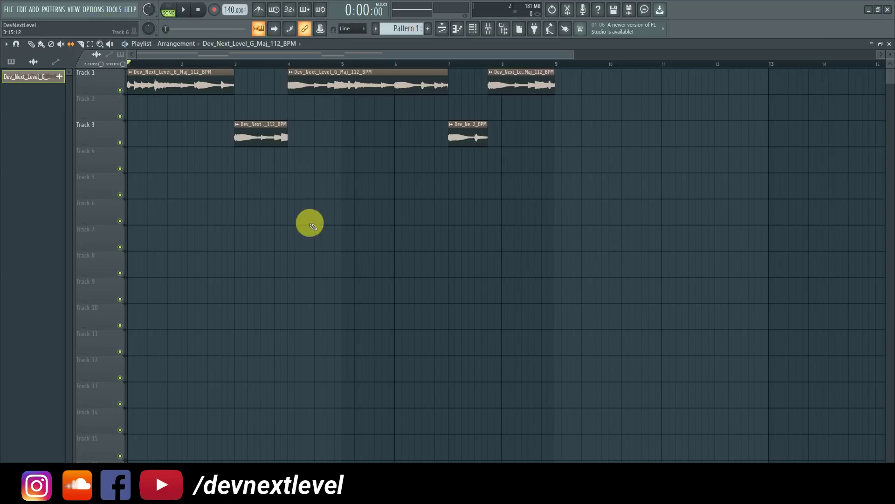
{"action": "key", "text": "space"}
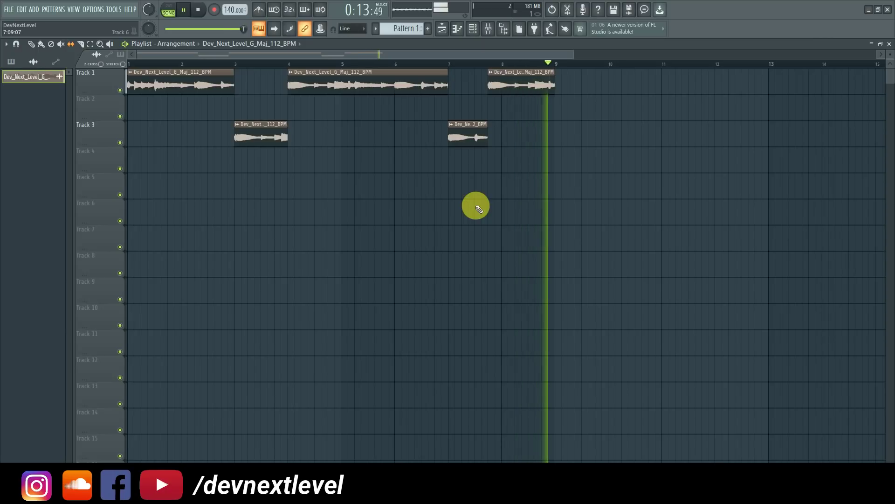
{"action": "key", "text": "space"}
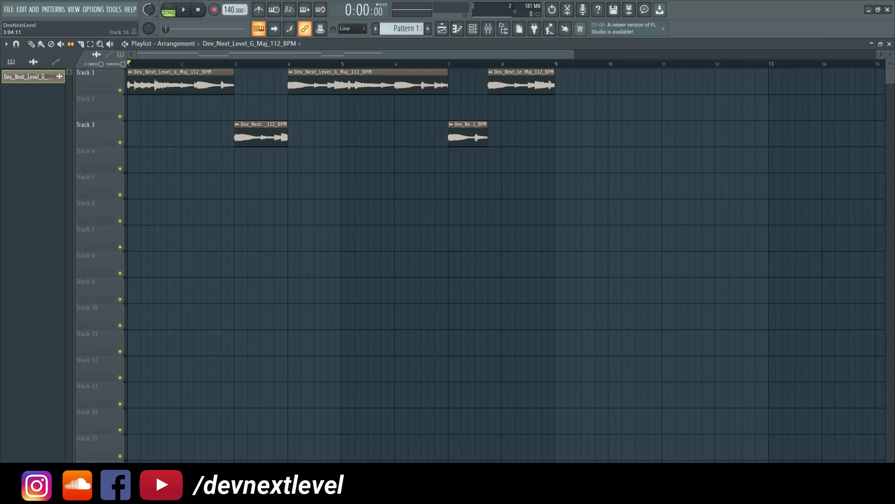
Switch to Firefox and view the Sample Packs shop page on devnextlevel.in.
{"action": "left_click", "coordinate": [275, 494]}
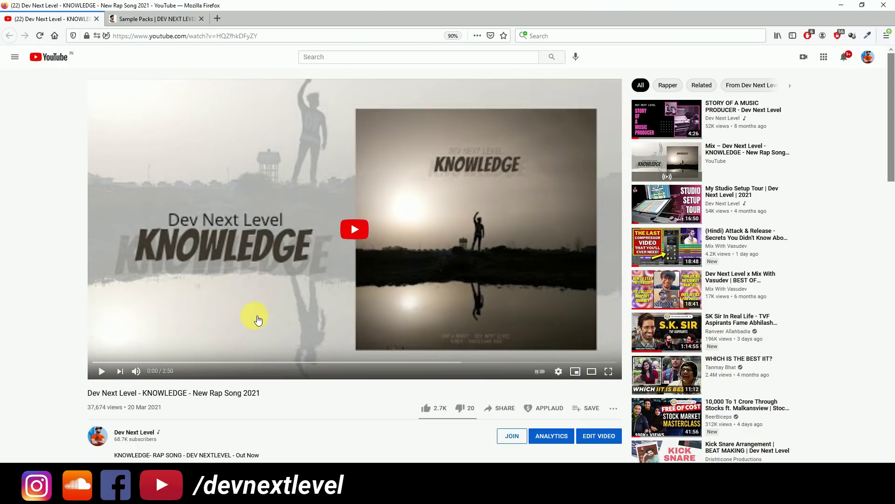
{"action": "left_click", "coordinate": [161, 19]}
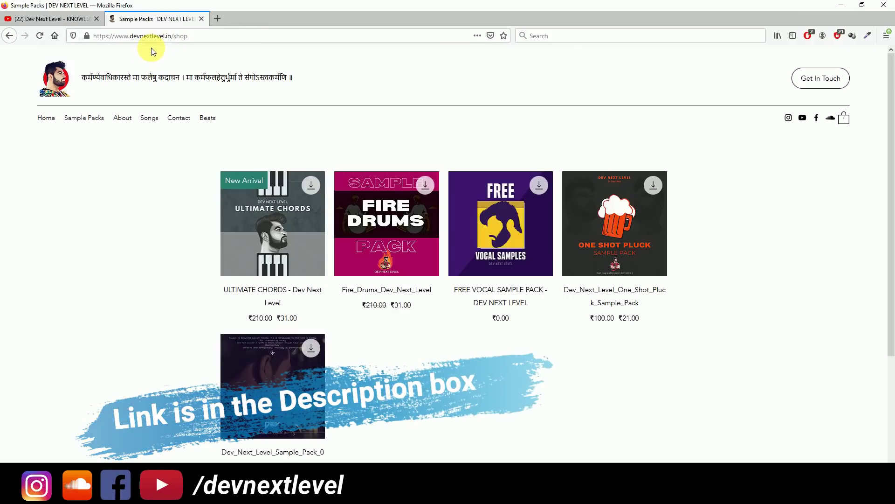